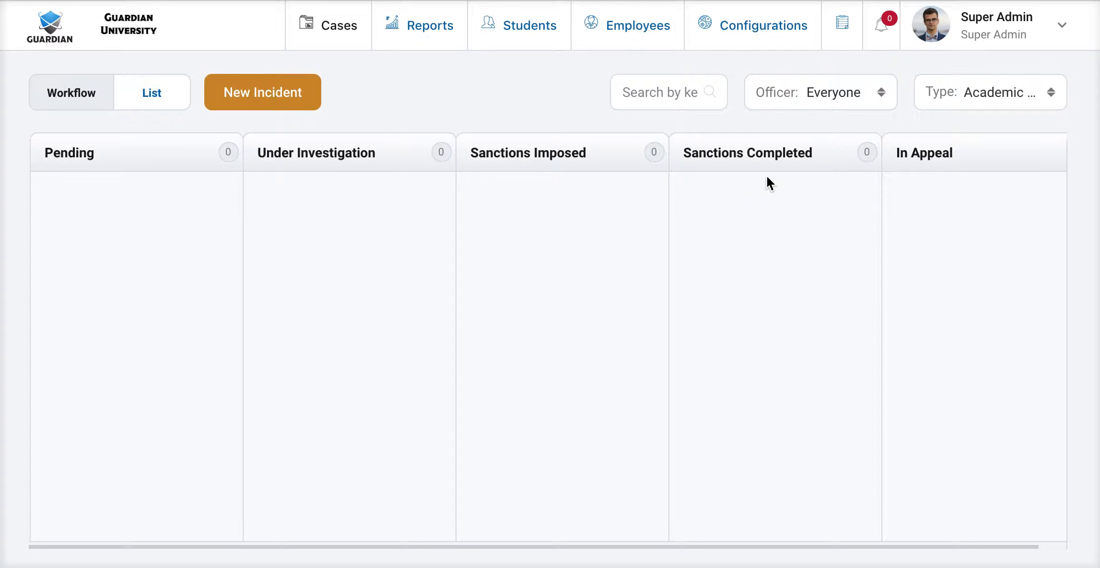
- Add a stage named "New Stage" to the Academic Integrity workflow in the configurations, with Requires Approval set to No
left_click(761, 29)
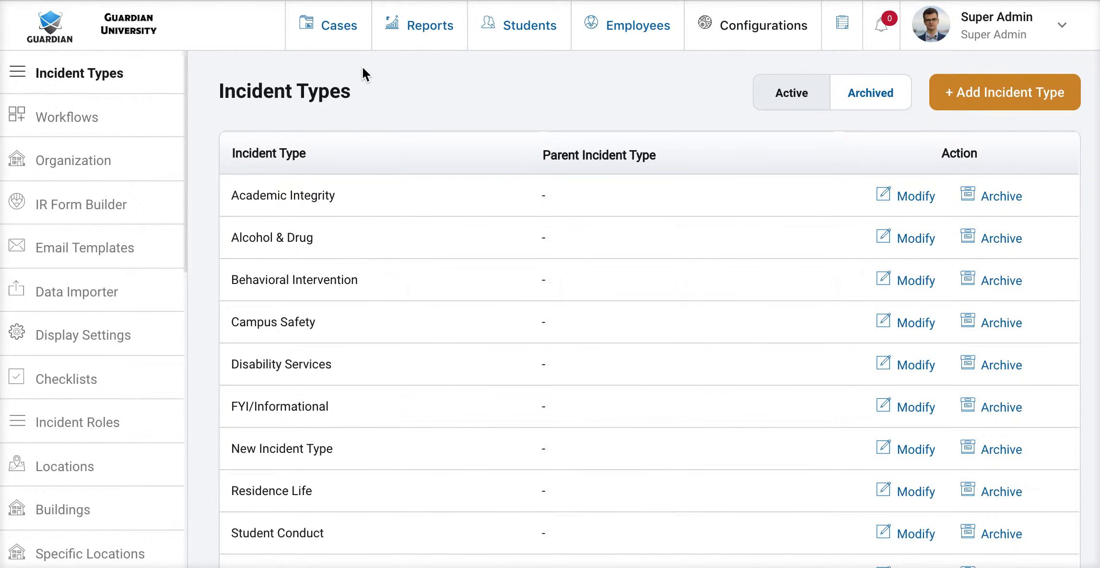
left_click(96, 123)
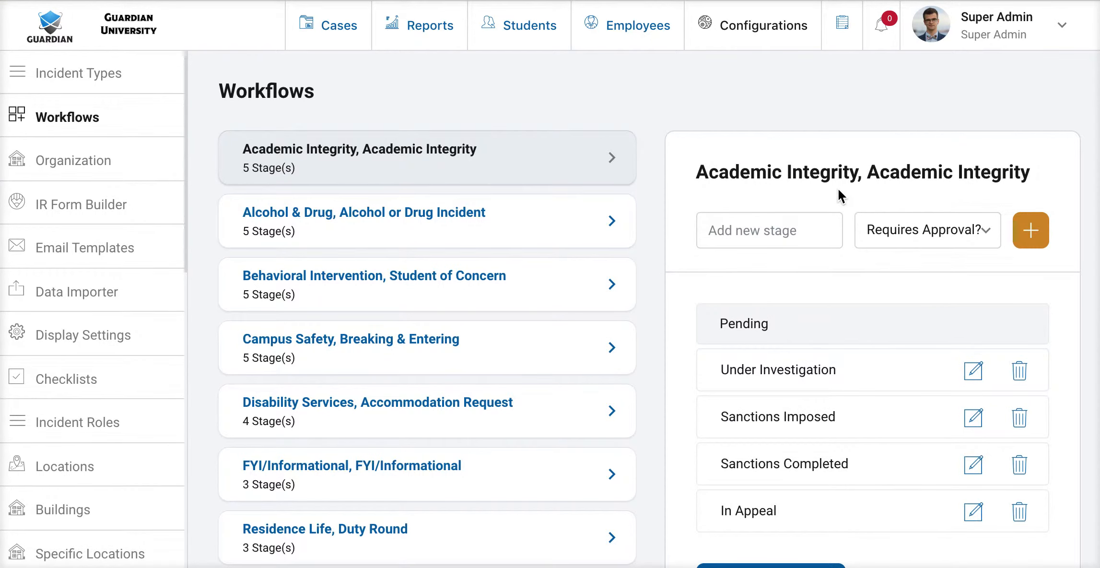
scroll(838, 189, "down", 2)
scroll(839, 195, "down", 2)
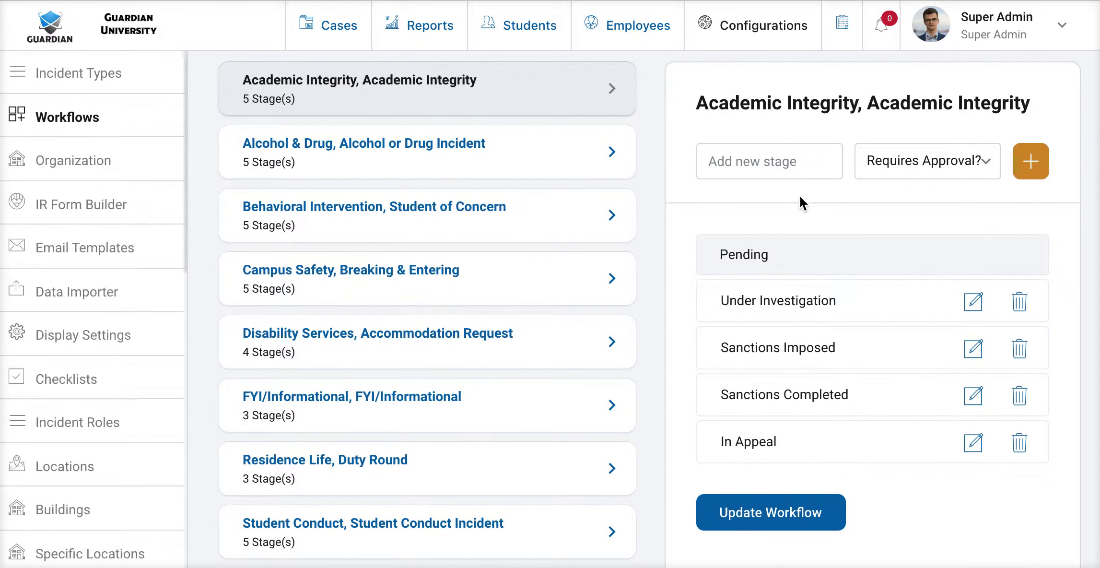
left_click(792, 170)
type("New")
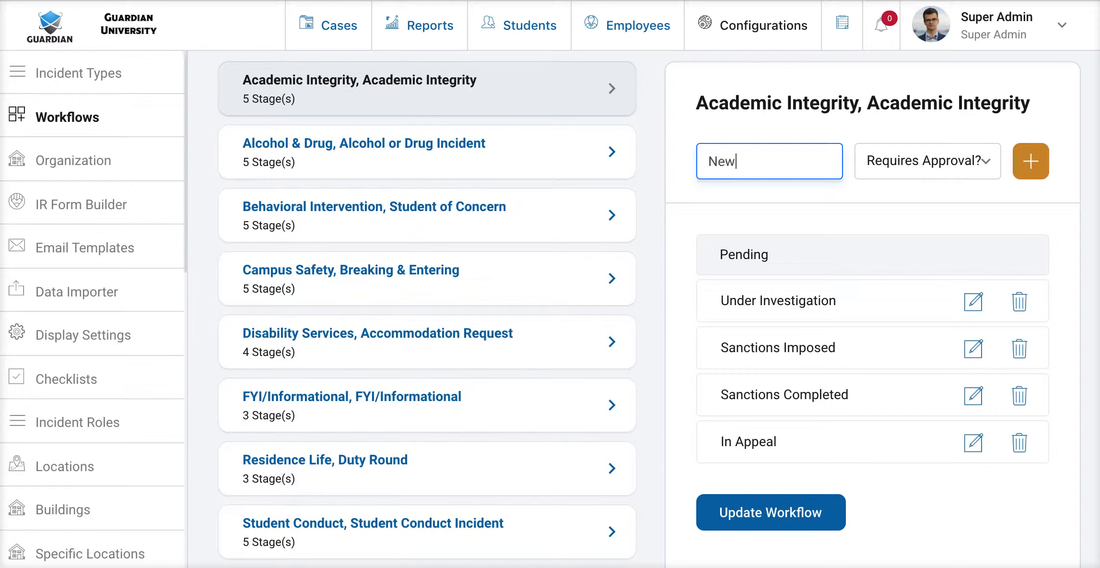
type(" Stage")
left_click(973, 166)
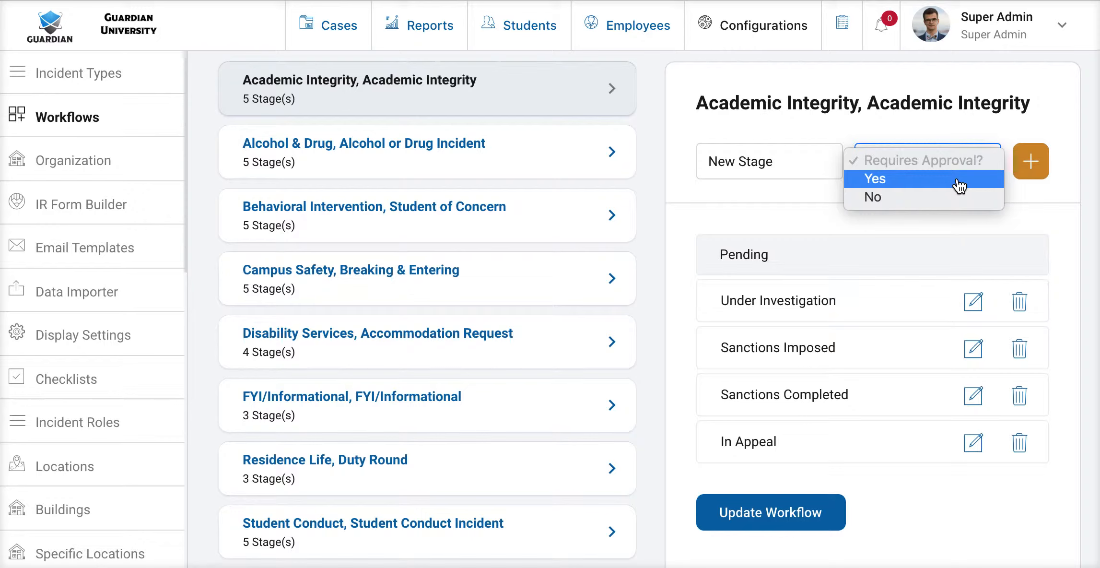
left_click(960, 186)
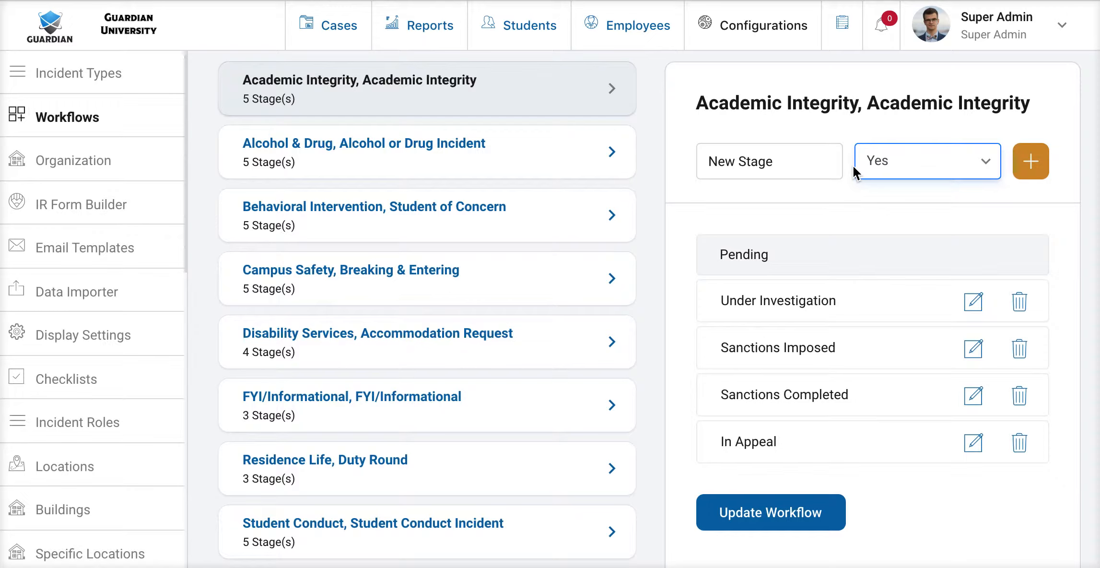
left_click(924, 171)
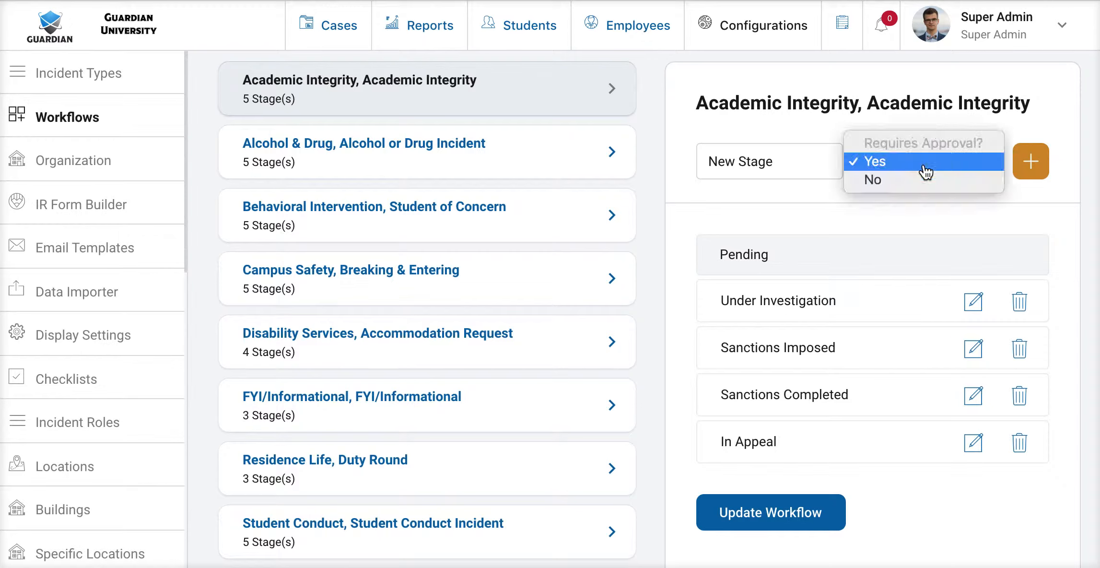
left_click(924, 180)
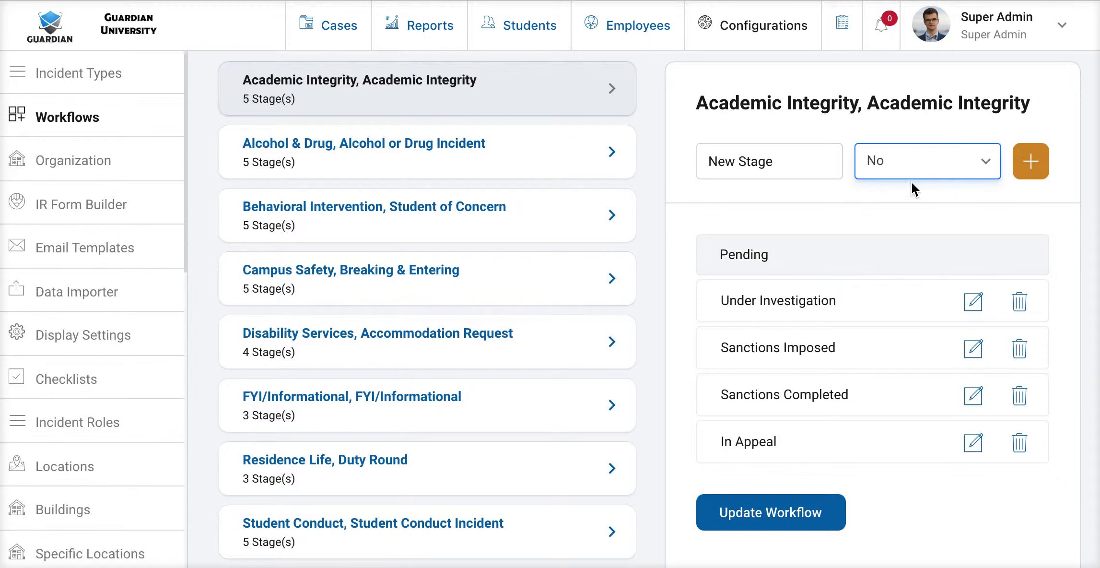
left_click(1032, 163)
- Move New Stage directly below Under Investigation in the Academic Integrity workflow and save the updated workflow
scroll(842, 370, "down", 1)
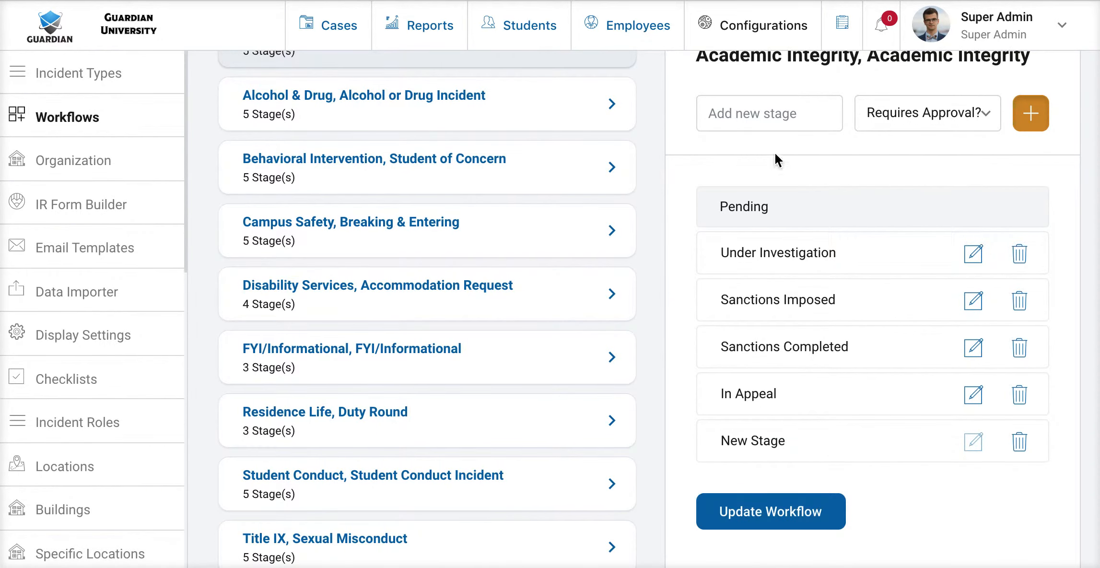
mouse_move(715, 459)
left_click_drag(687, 445, 702, 282)
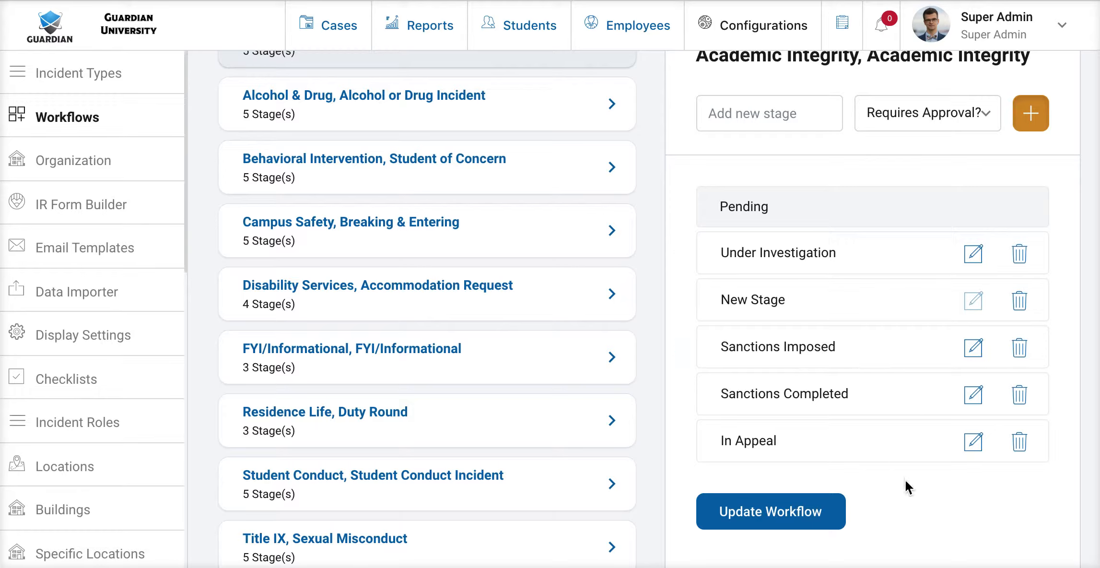
left_click(816, 514)
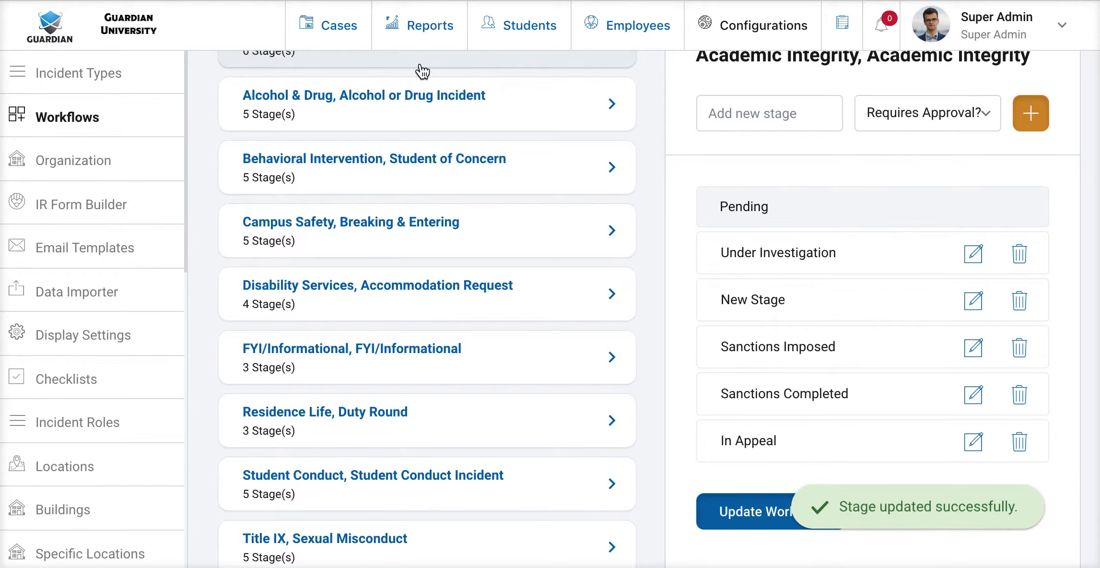
- Examine the order of the stage columns on the case board for the Academic Integrity incident type
left_click(355, 33)
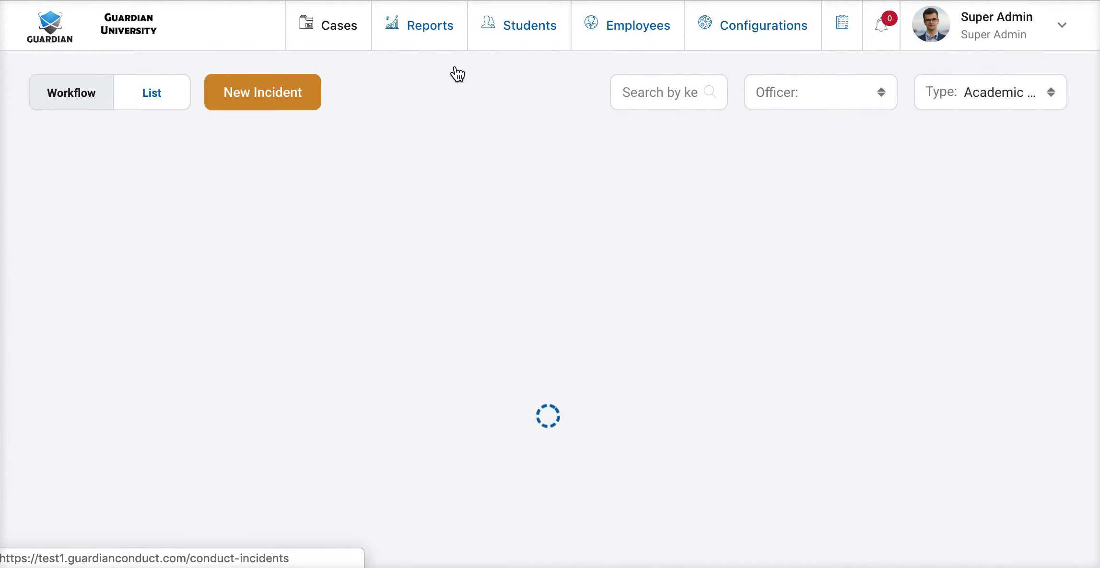
left_click(1010, 106)
left_click(875, 130)
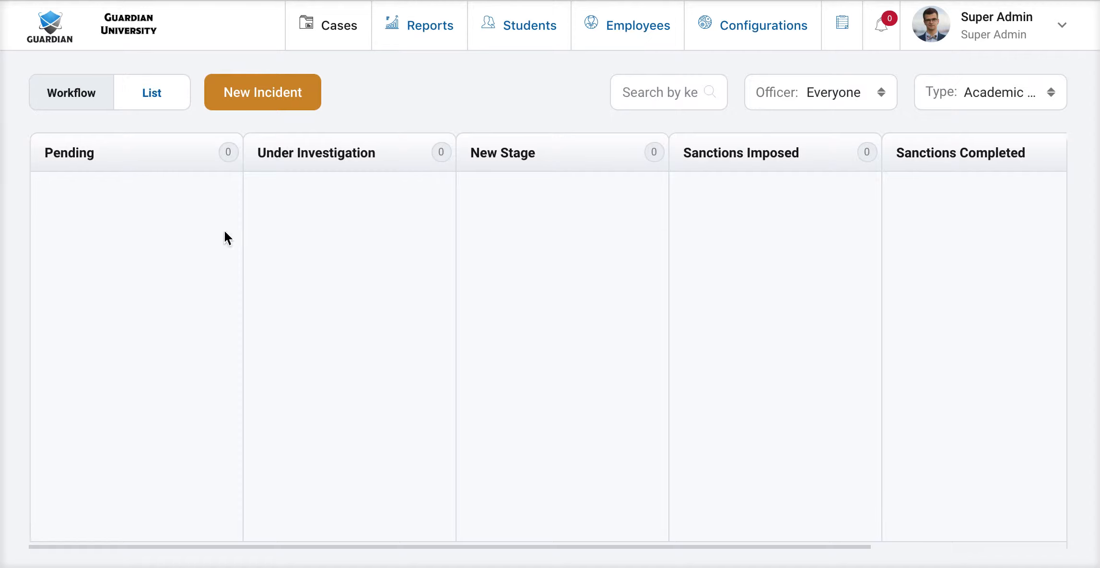
scroll(320, 221, "right", 5)
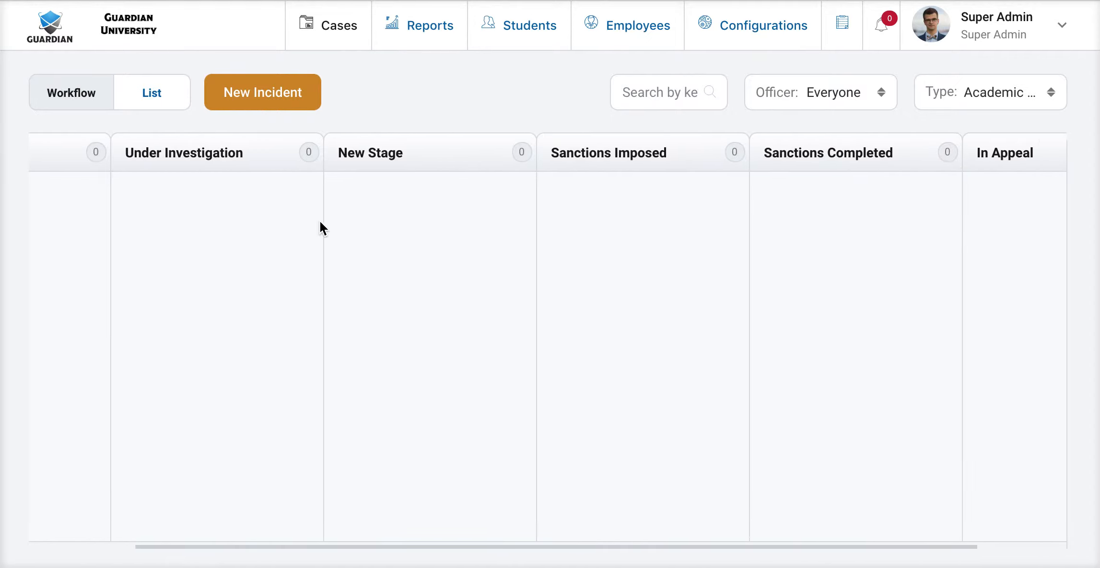
scroll(320, 226, "left", 5)
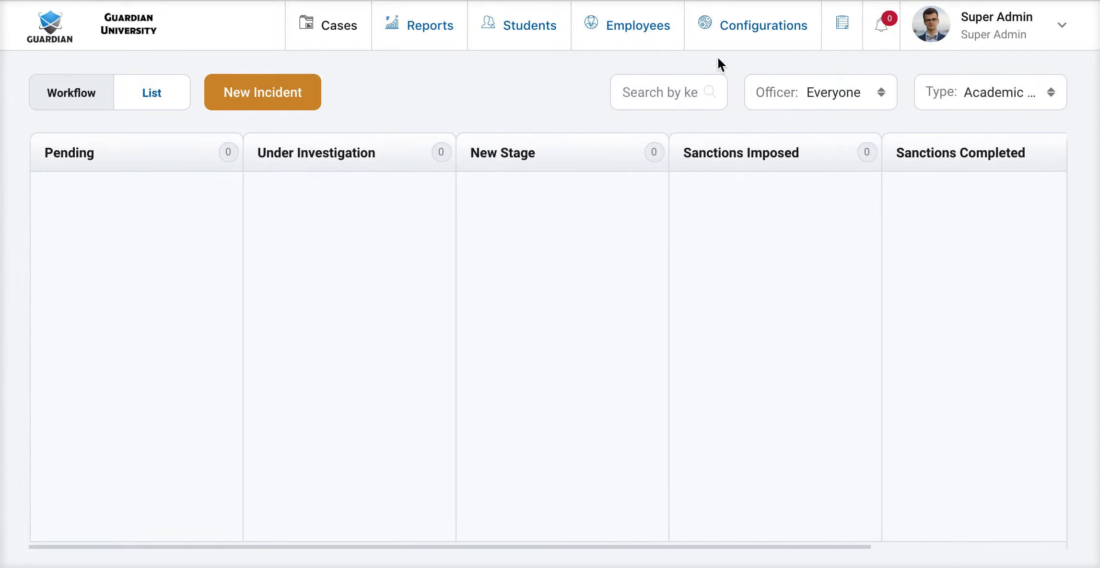
- Delete New Stage from the Academic Integrity workflow in the configurations and save the updated workflow
left_click(762, 34)
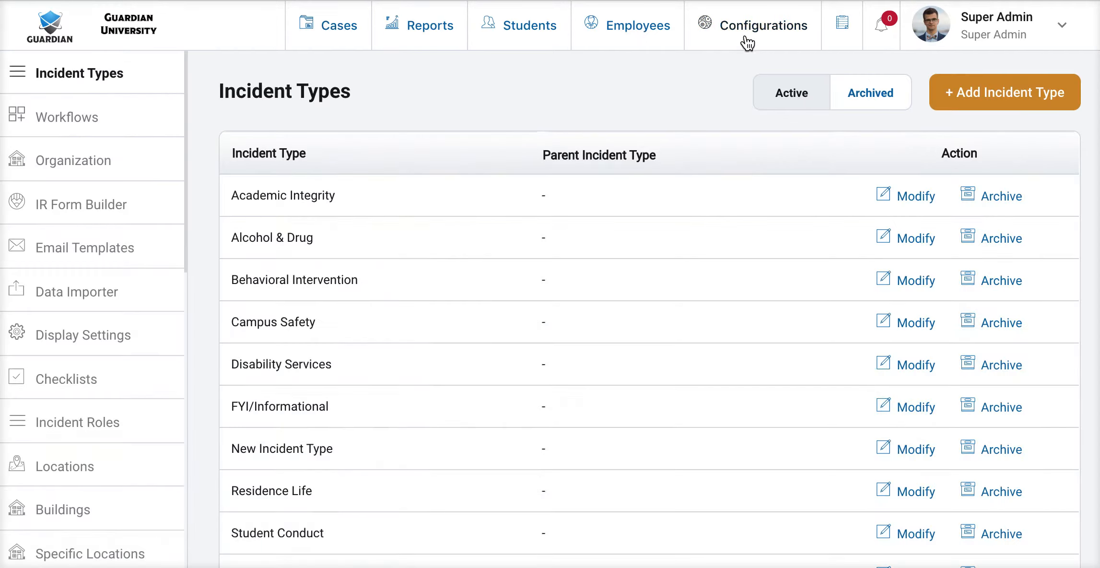
left_click(109, 119)
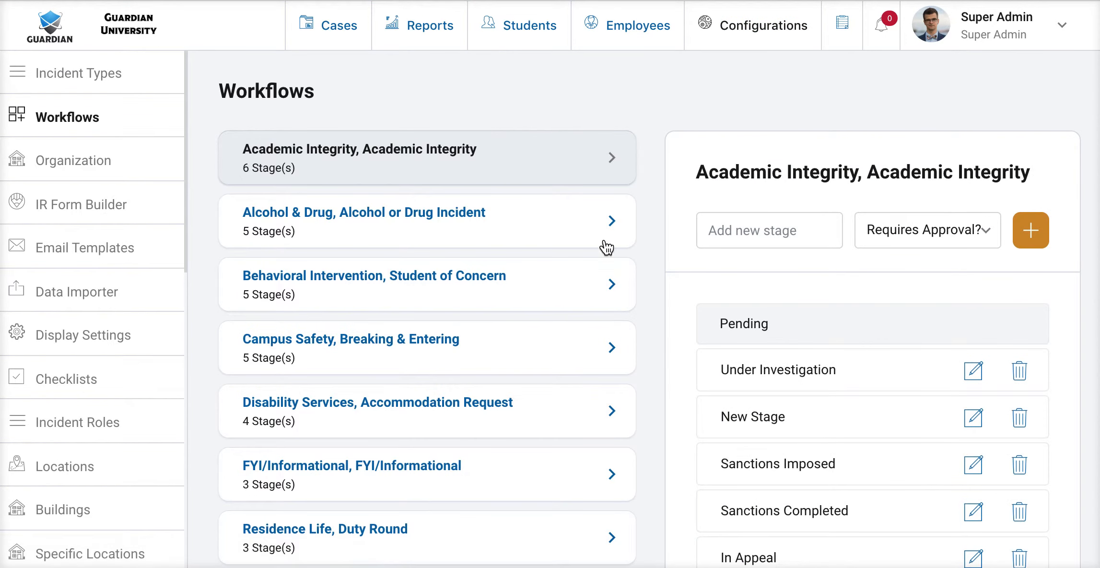
scroll(757, 302, "down", 2)
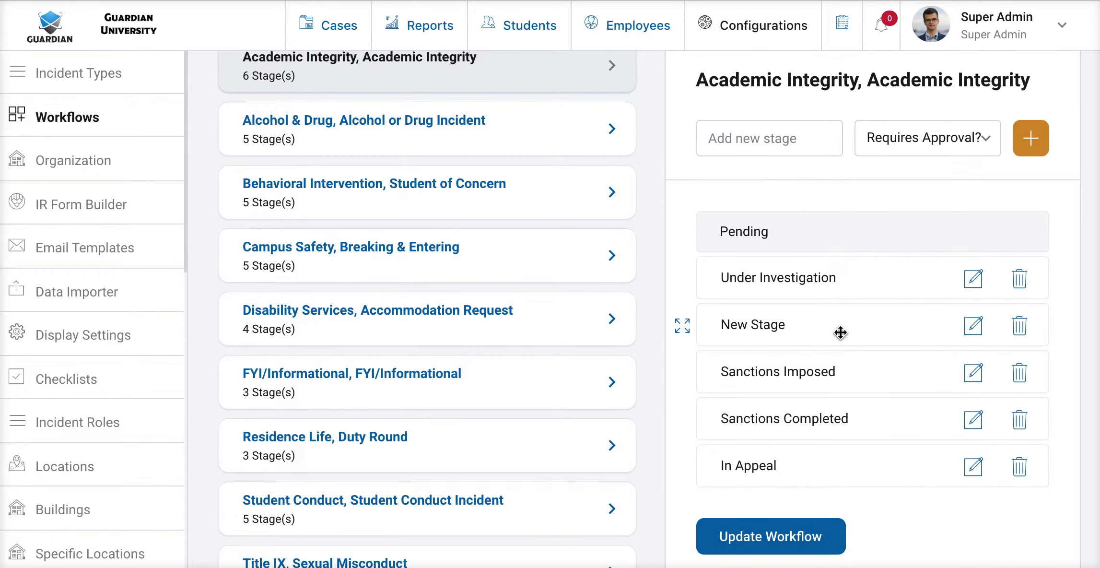
left_click(1018, 328)
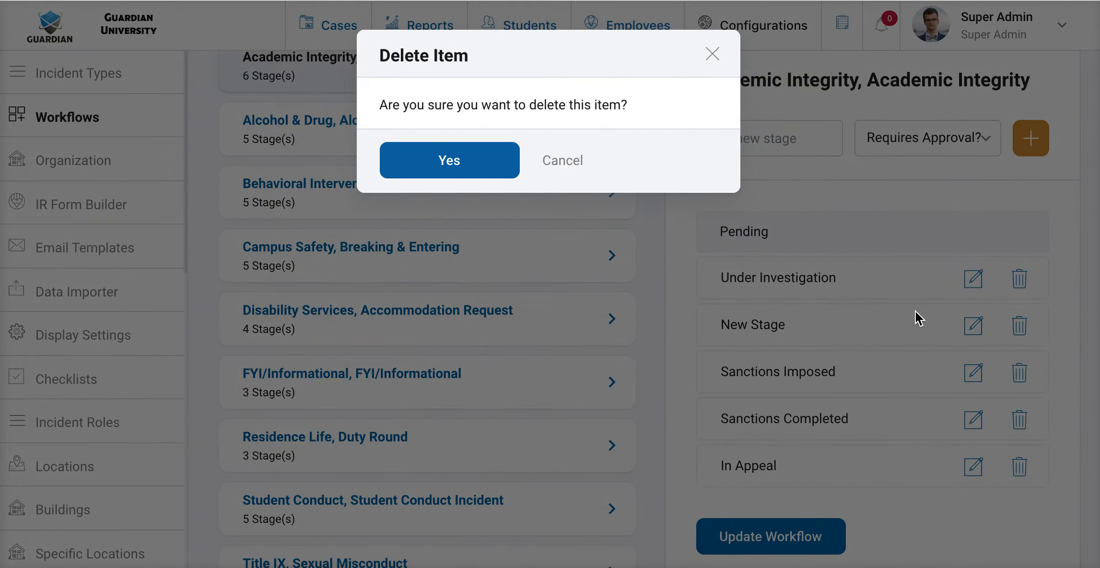
left_click(453, 164)
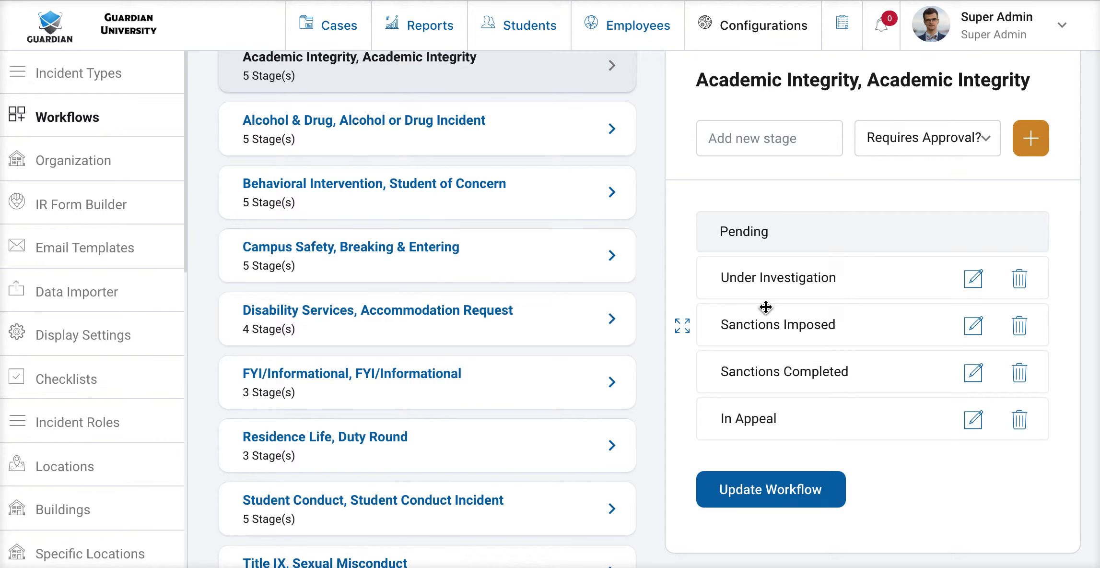
left_click(782, 485)
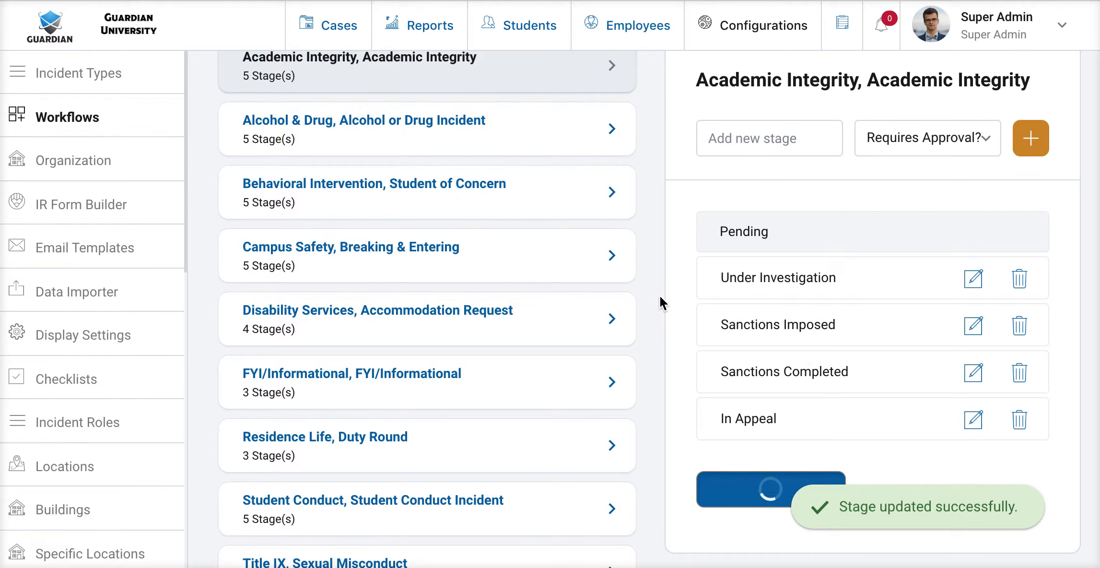
- Examine the stages of the Alcohol & Drug, Behavioral Intervention and Campus Safety workflows, and look through the rest of the workflow list
left_click(540, 148)
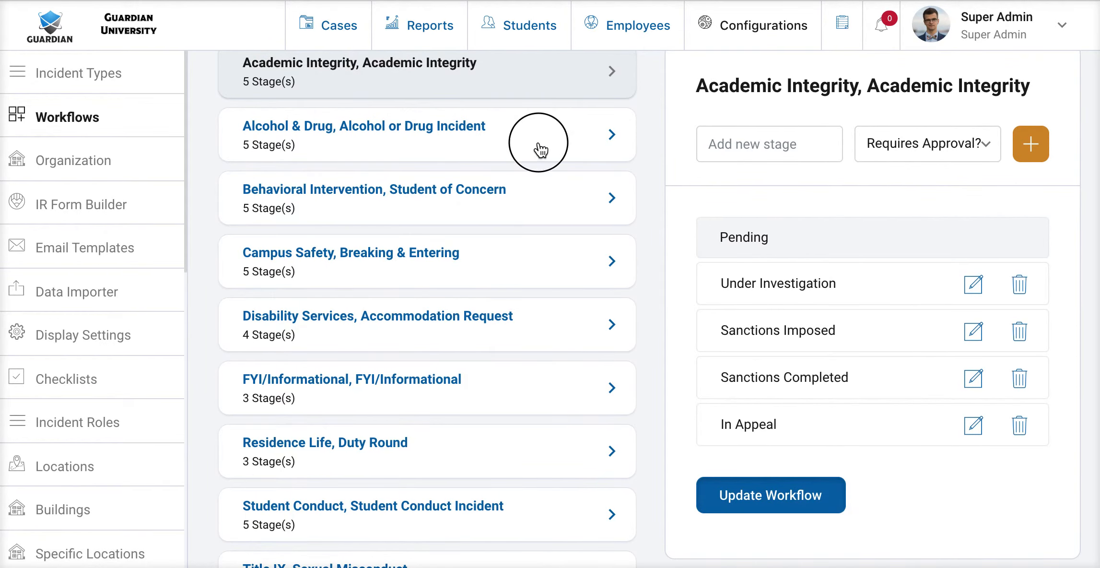
left_click(541, 205)
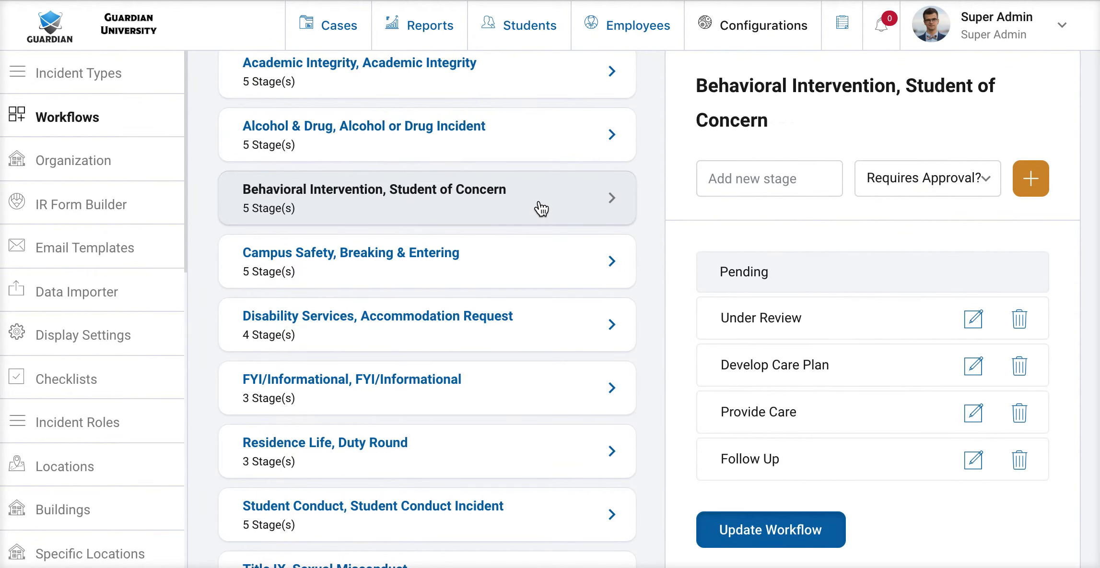
left_click(542, 254)
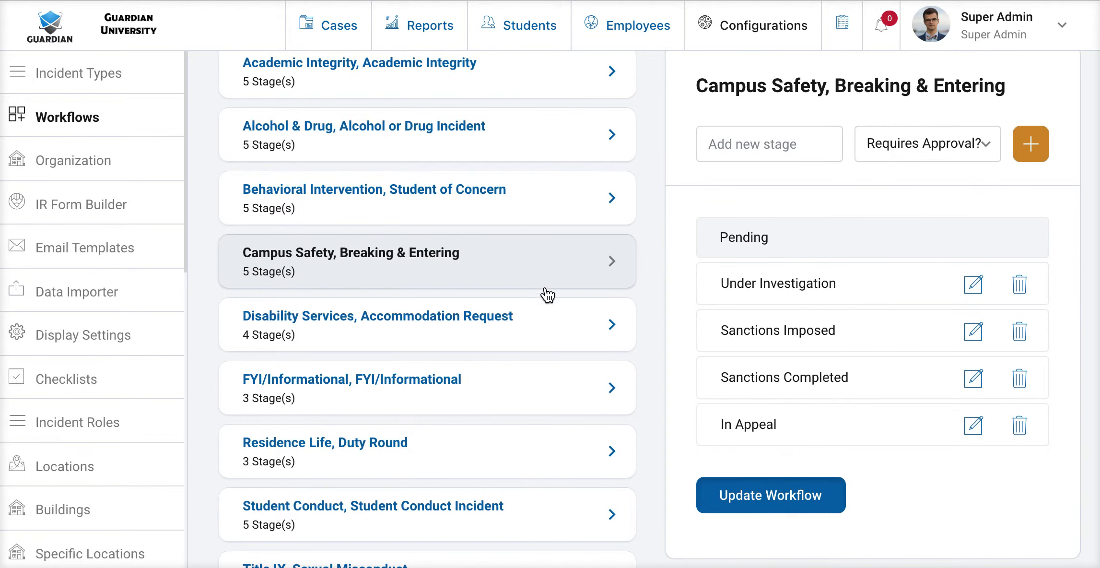
scroll(524, 333, "down", 3)
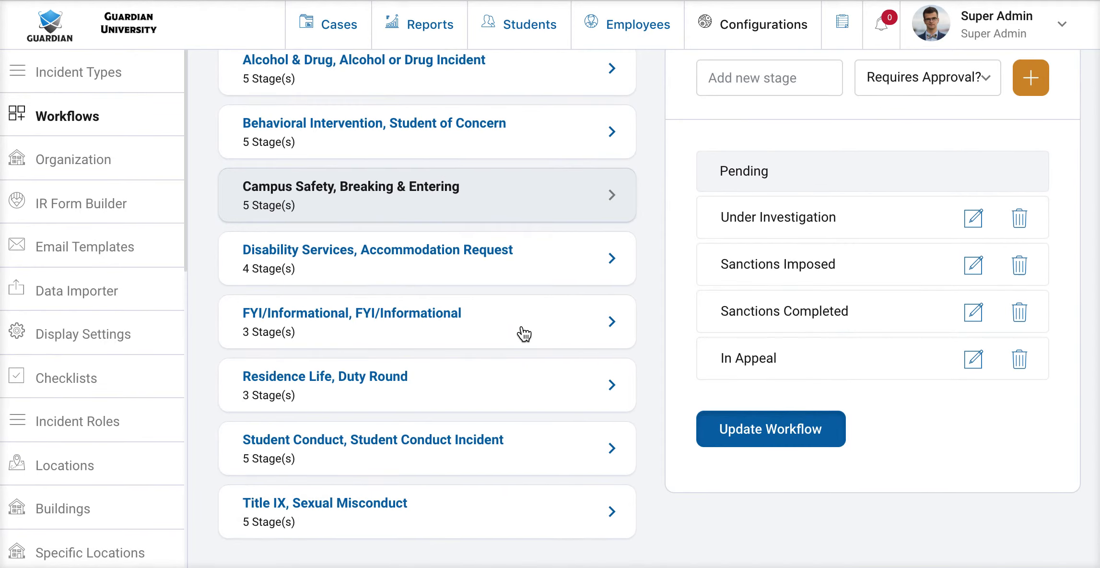
scroll(524, 334, "up", 2)
scroll(524, 334, "up", 5)
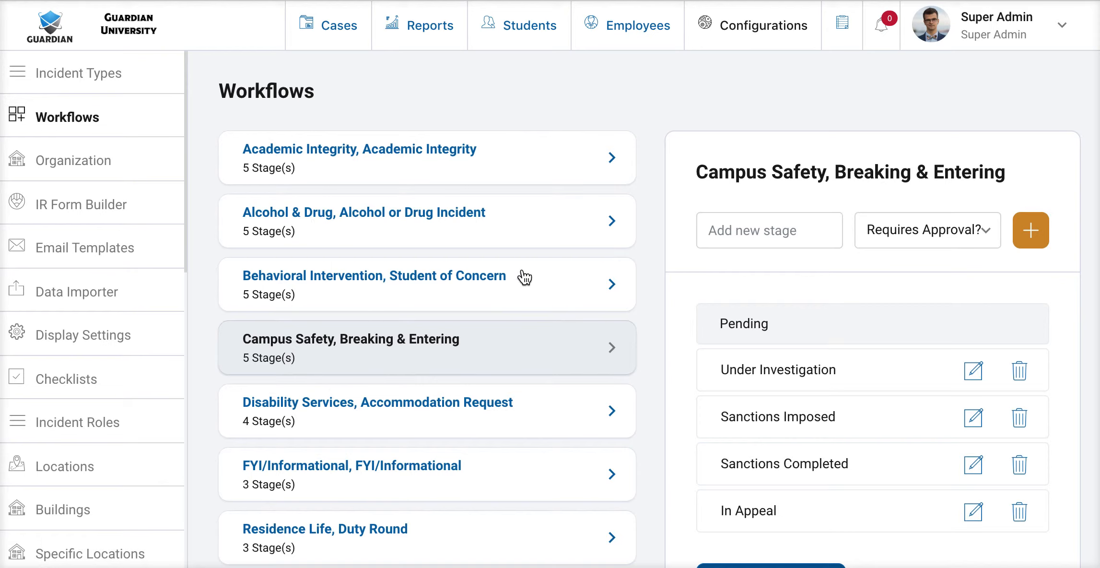
scroll(525, 277, "down", 3)
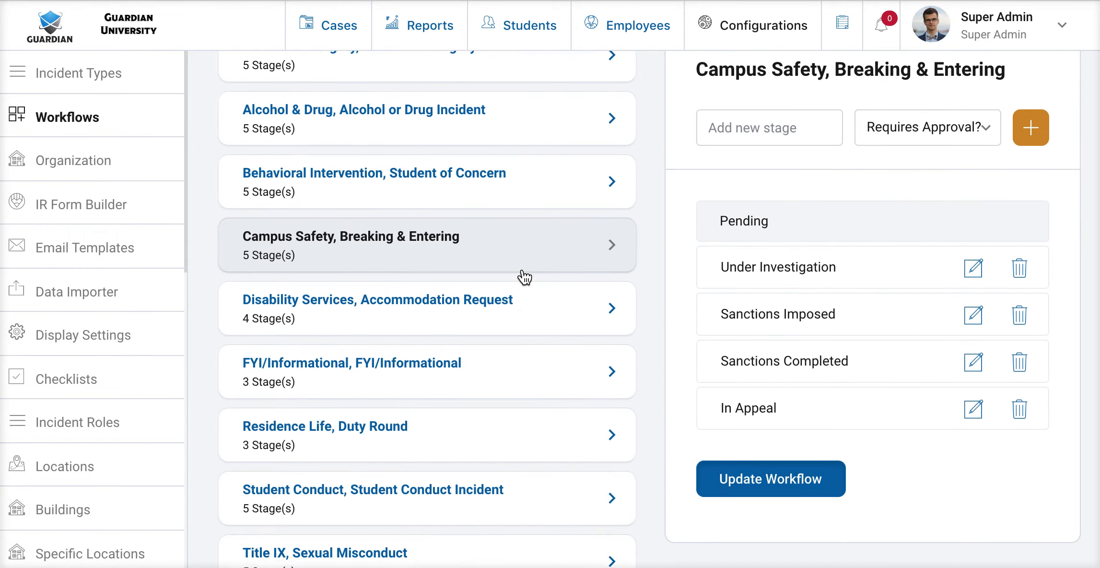
scroll(524, 277, "up", 3)
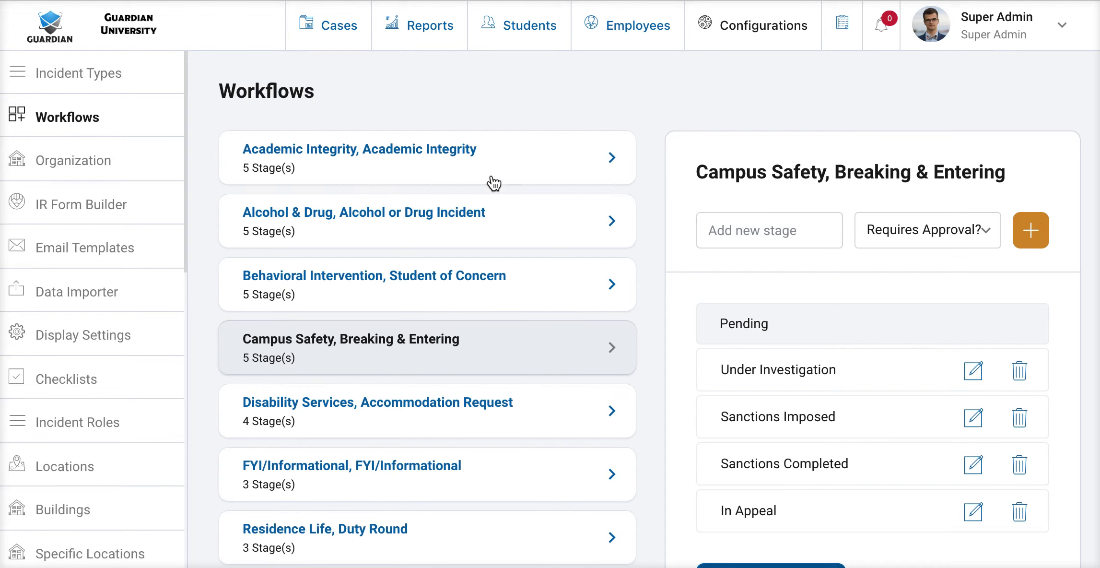
scroll(521, 252, "down", 2)
scroll(522, 252, "down", 3)
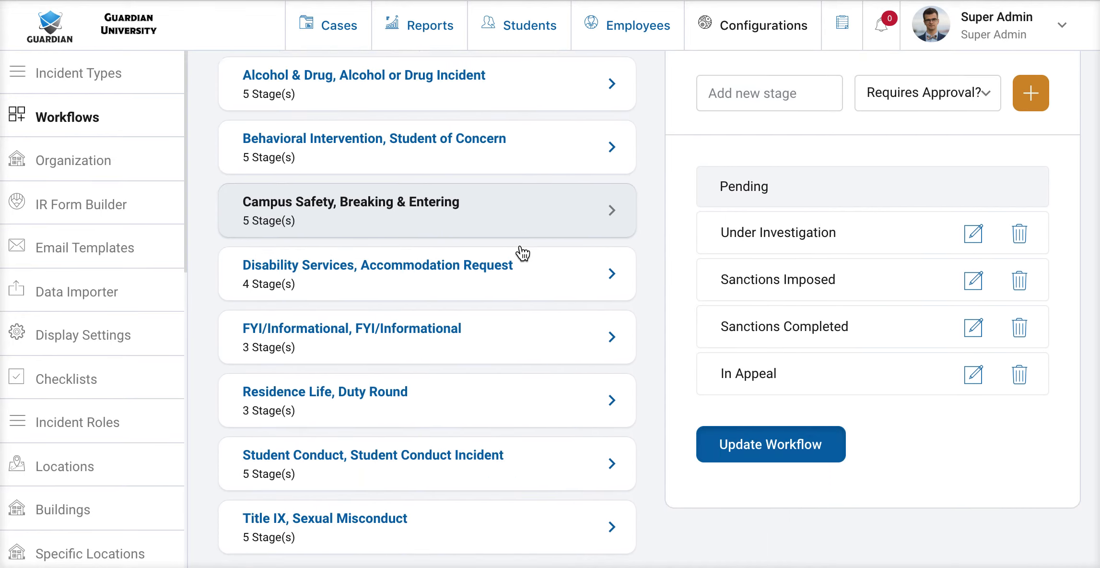